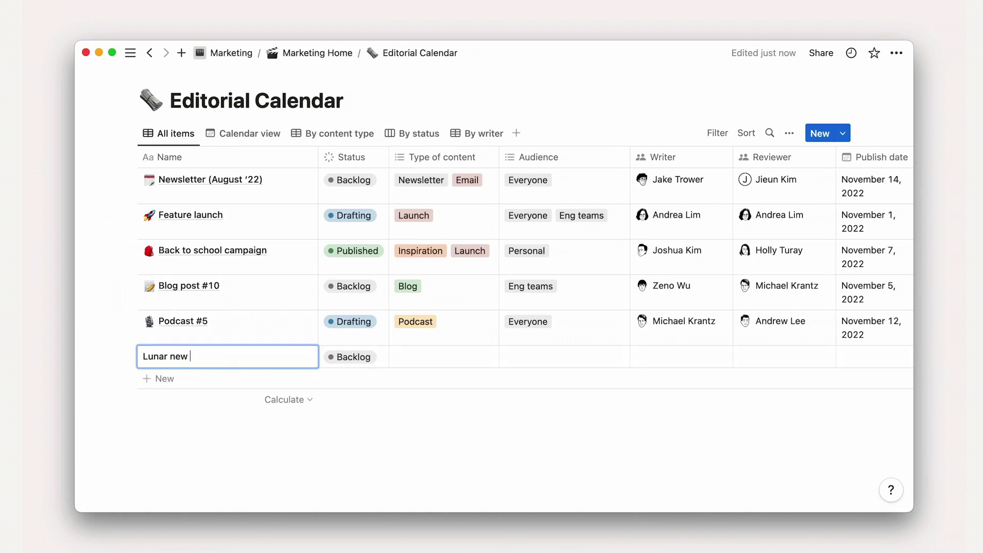
Commit the row name 'Lunar new year blog post' and change Podcast #5's status to Reviewing.
{"action": "key", "text": "Escape"}
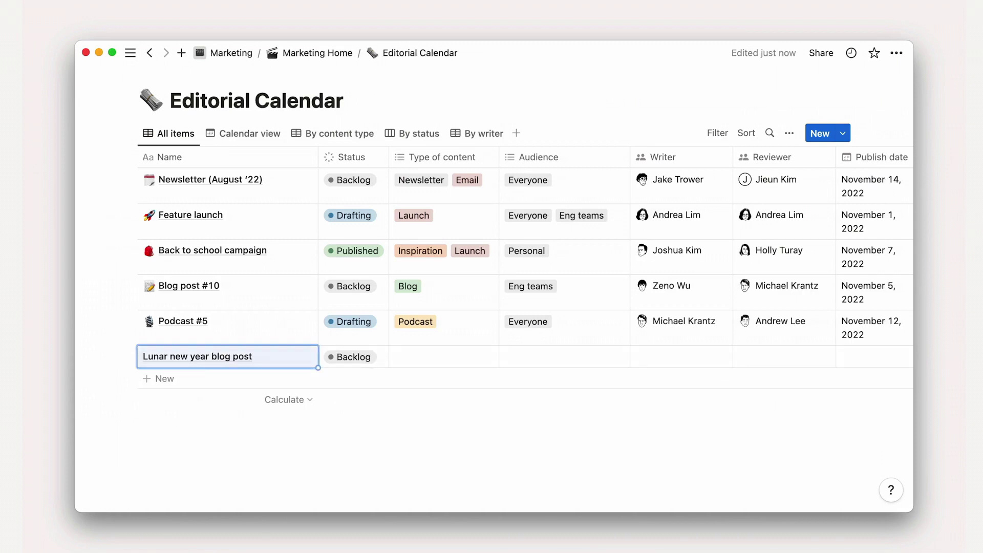
{"action": "left_click", "coordinate": [326, 338]}
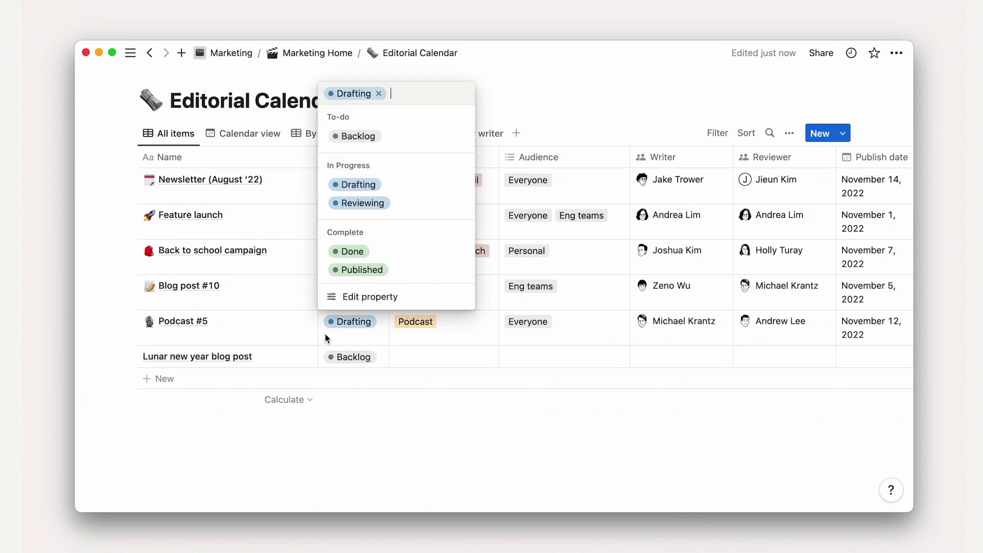
{"action": "left_click", "coordinate": [448, 204]}
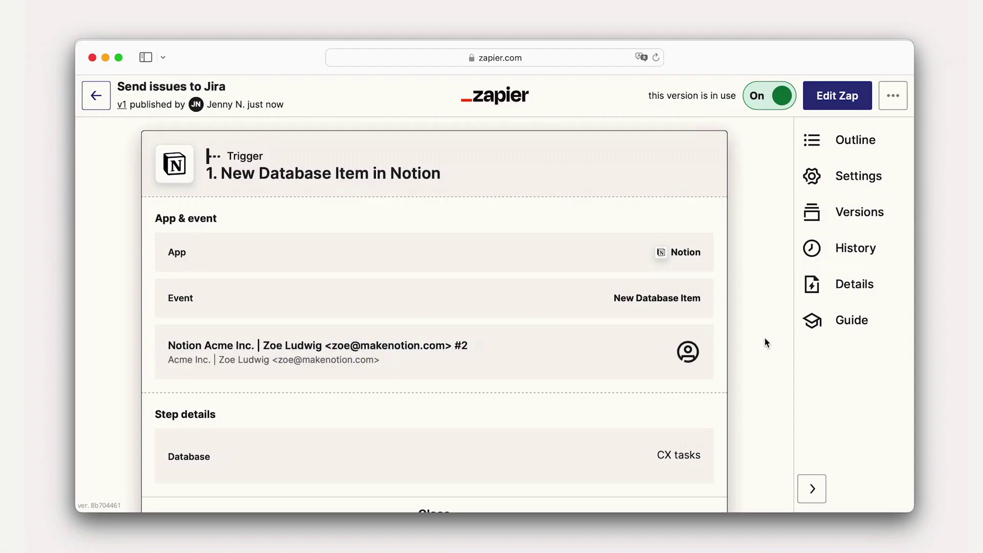
Expand the zap's '2. Create Issue in Jira Software Cloud' action step to view its details.
{"action": "scroll", "coordinate": [766, 341], "scroll_direction": "down", "scroll_amount": 2}
{"action": "scroll", "coordinate": [764, 337], "scroll_direction": "down", "scroll_amount": 3}
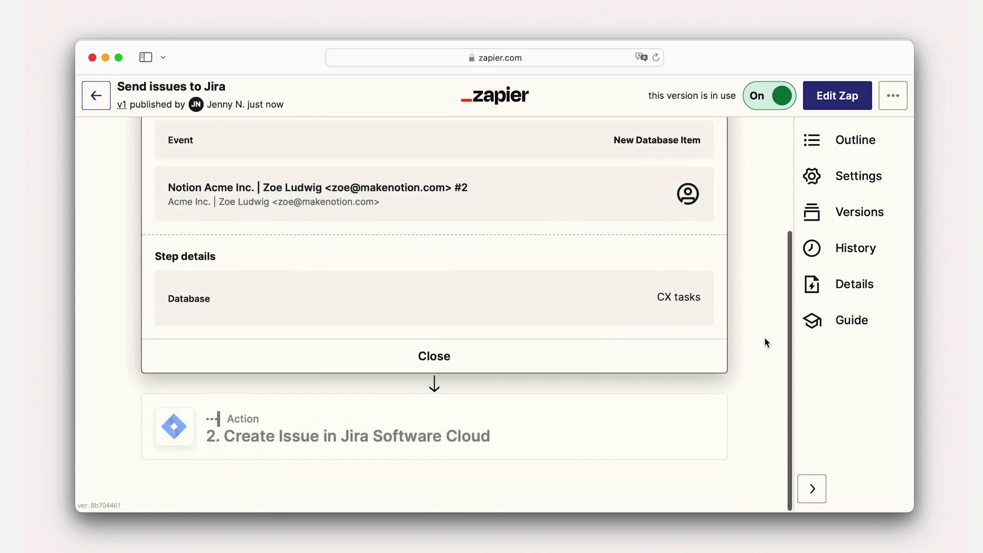
{"action": "left_click", "coordinate": [709, 422]}
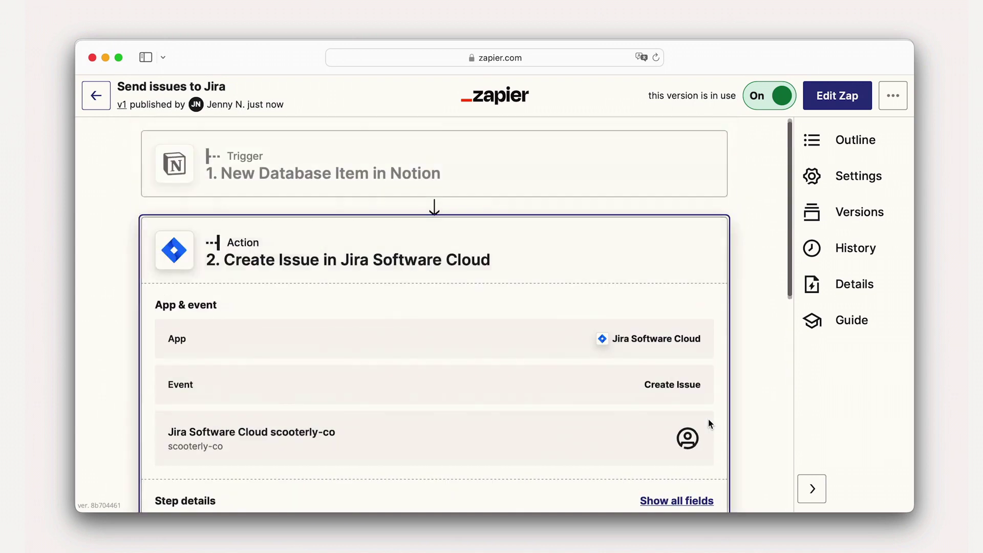
{"action": "scroll", "coordinate": [708, 423], "scroll_direction": "down", "scroll_amount": 3}
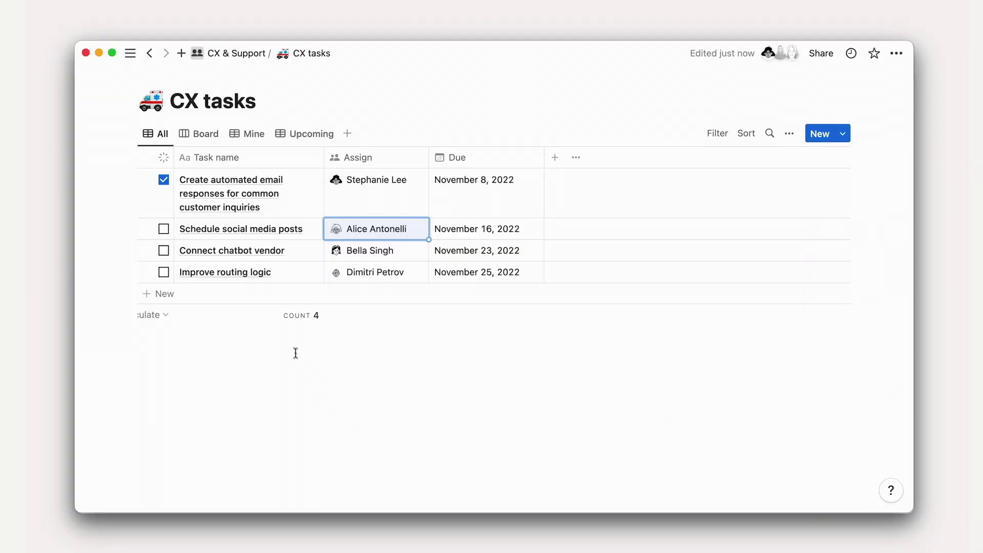
Add CX task 'Create launch training', assign it to a teammate, and set due date February 22, 2023.
{"action": "left_click", "coordinate": [269, 296]}
{"action": "type", "text": "Create launch training"}
{"action": "left_click", "coordinate": [354, 299]}
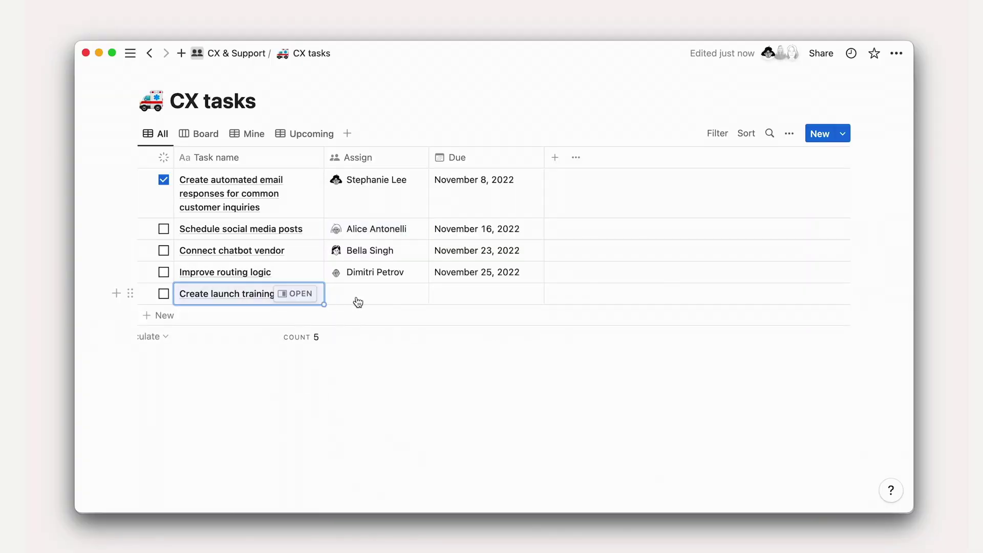
{"action": "left_click", "coordinate": [376, 336]}
{"action": "left_click", "coordinate": [510, 299]}
{"action": "left_click", "coordinate": [509, 298]}
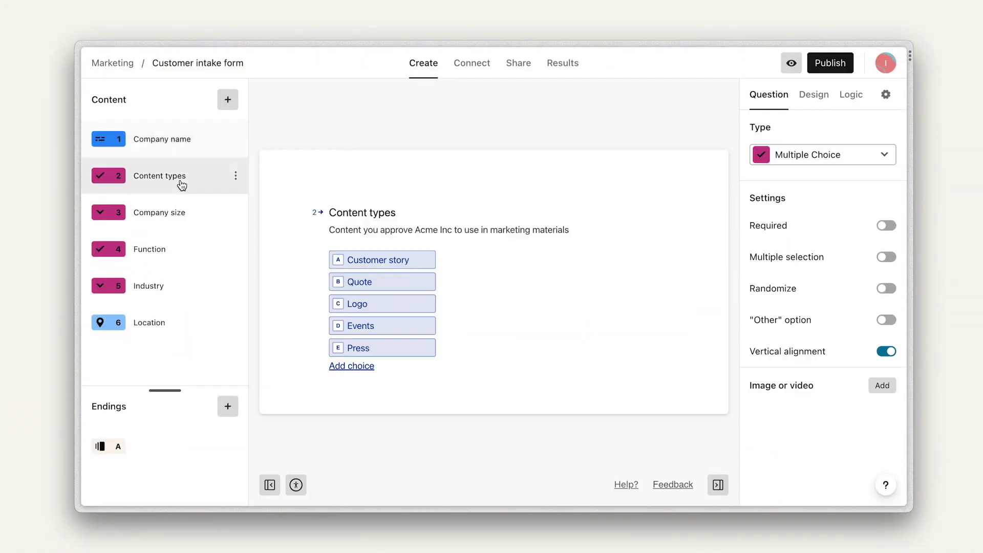
Inspect the Company size, Function, Industry and Location questions in turn.
{"action": "left_click", "coordinate": [177, 217]}
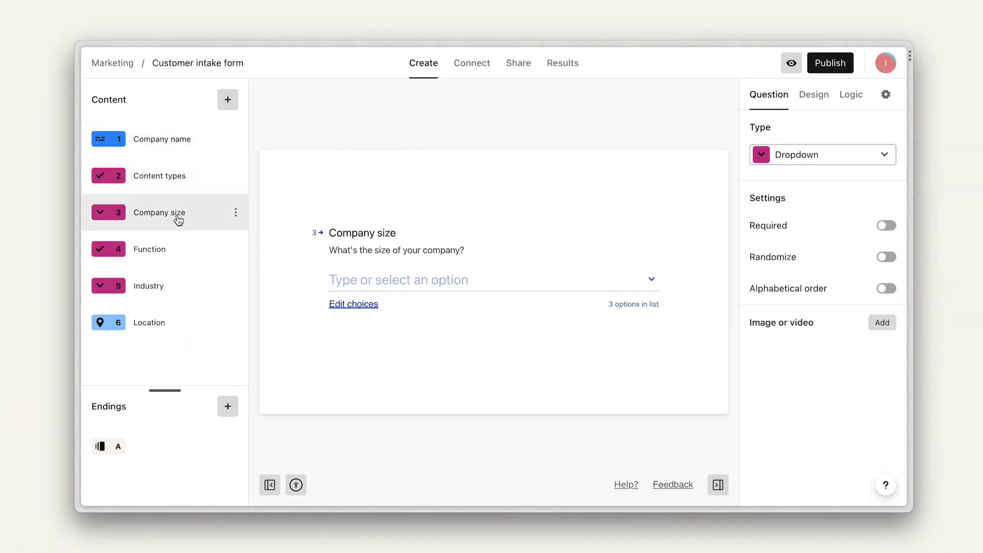
{"action": "left_click", "coordinate": [177, 256]}
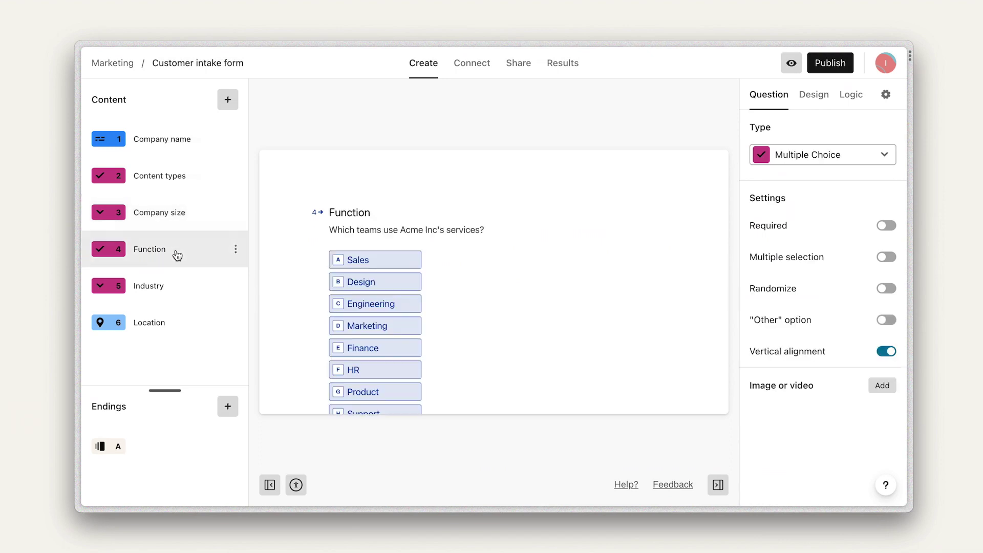
{"action": "left_click", "coordinate": [177, 289]}
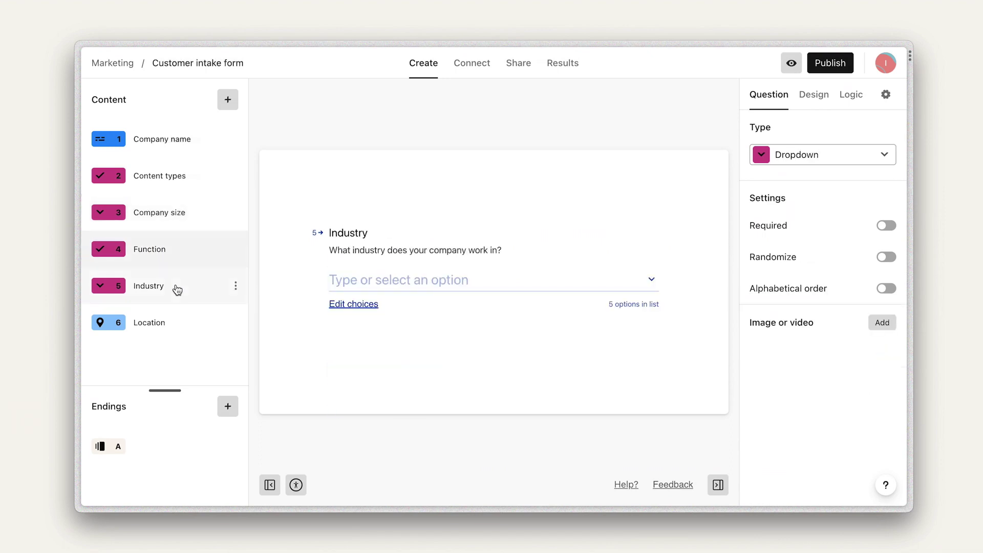
{"action": "left_click", "coordinate": [177, 324]}
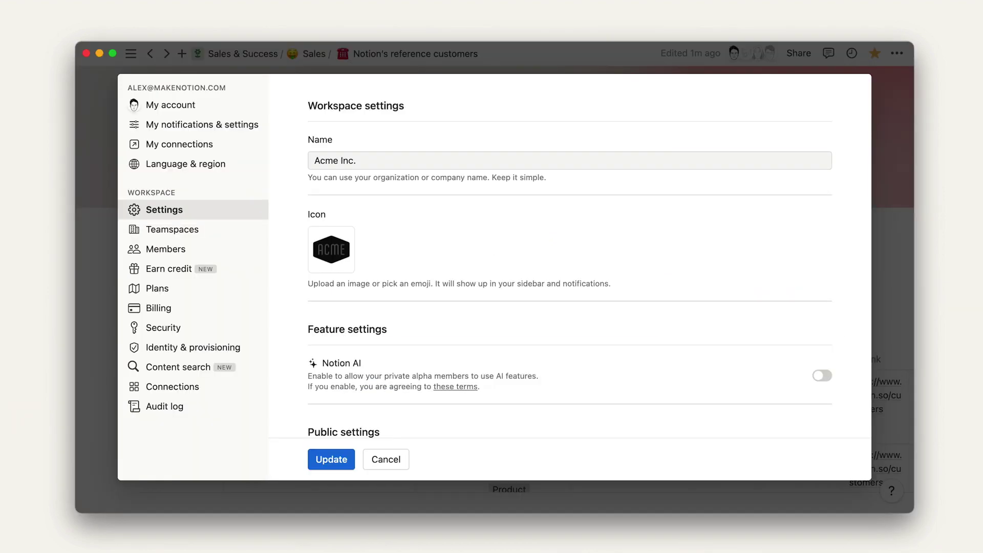
In Connections, view which users have access to the Zapier connection, then close its menu.
{"action": "left_click", "coordinate": [198, 385]}
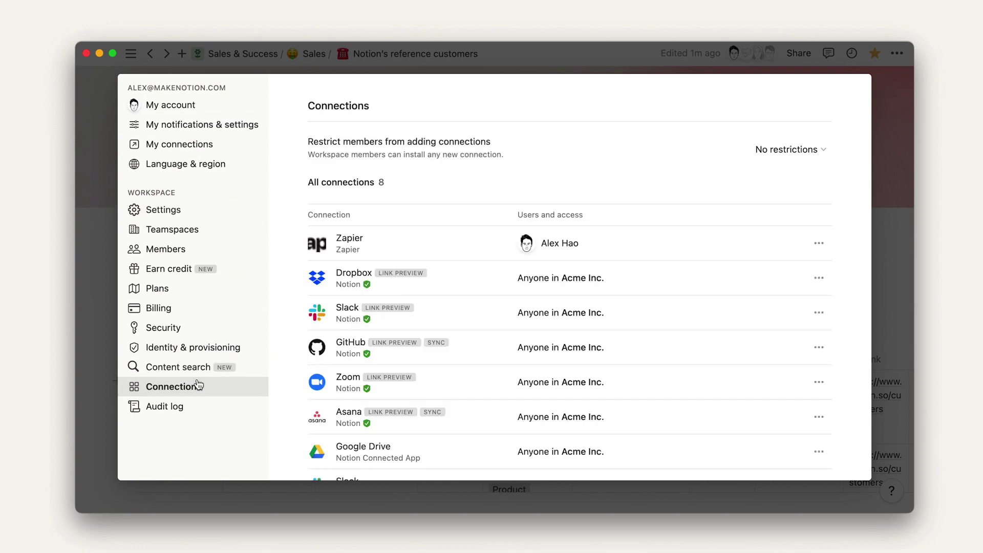
{"action": "left_click", "coordinate": [819, 243]}
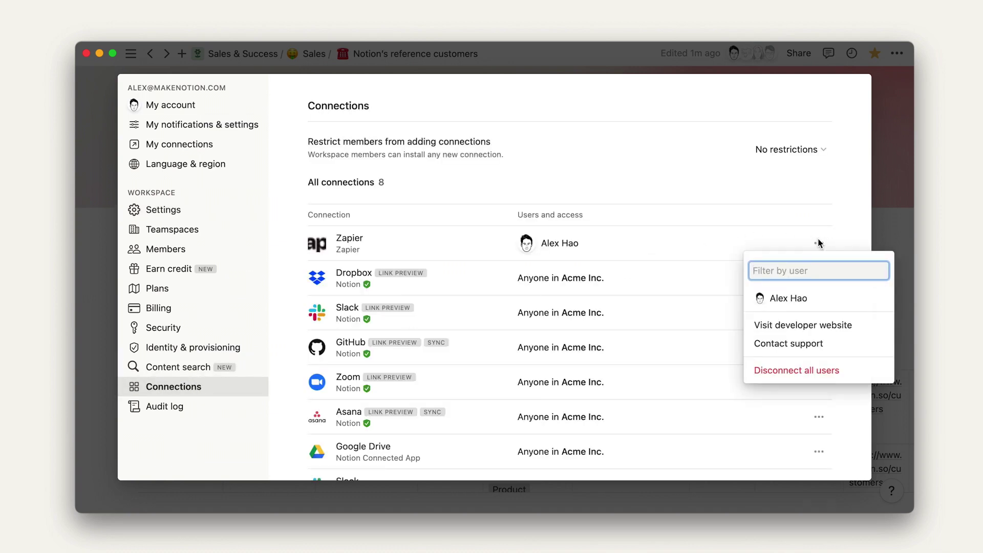
{"action": "left_click", "coordinate": [849, 205]}
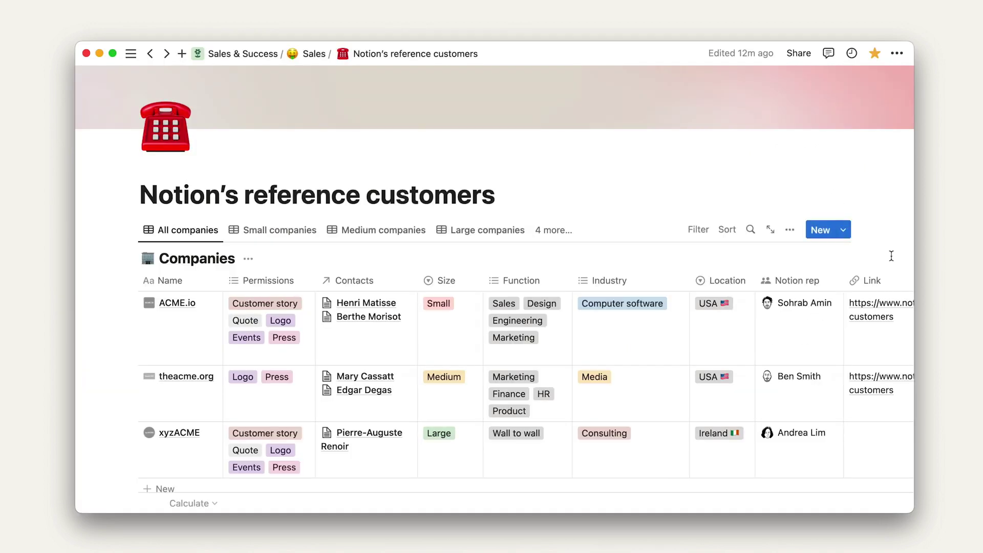
{"action": "scroll", "coordinate": [902, 258], "scroll_direction": "down", "scroll_amount": 10}
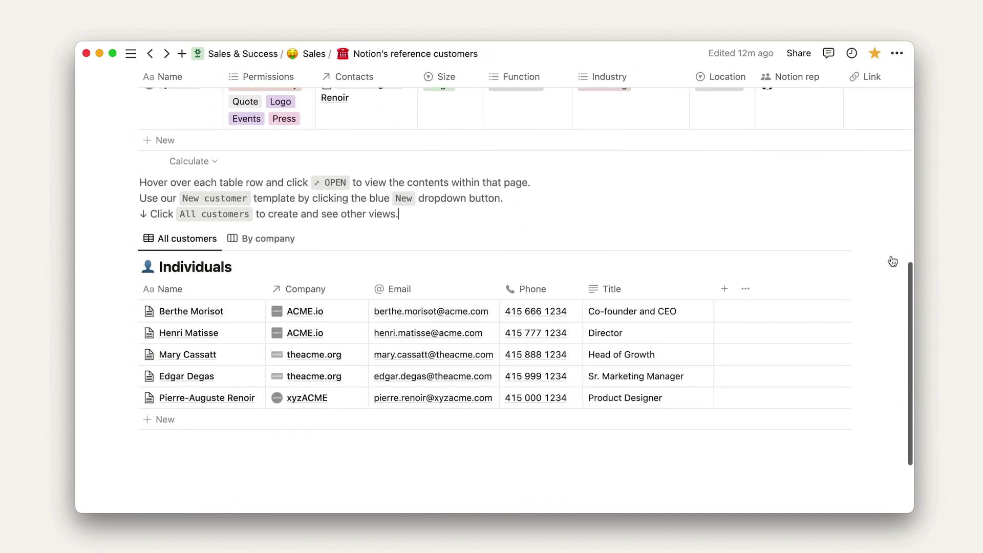
{"action": "scroll", "coordinate": [892, 261], "scroll_direction": "up", "scroll_amount": 3}
{"action": "scroll", "coordinate": [893, 261], "scroll_direction": "up", "scroll_amount": 8}
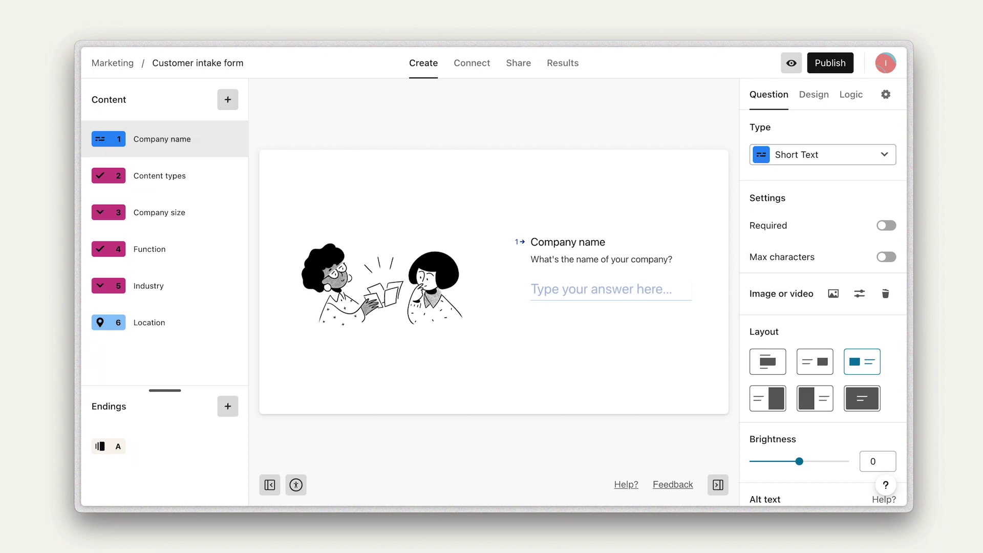
Inspect the Content types, Company size, Function, Industry and Location questions in turn.
{"action": "left_click", "coordinate": [182, 186]}
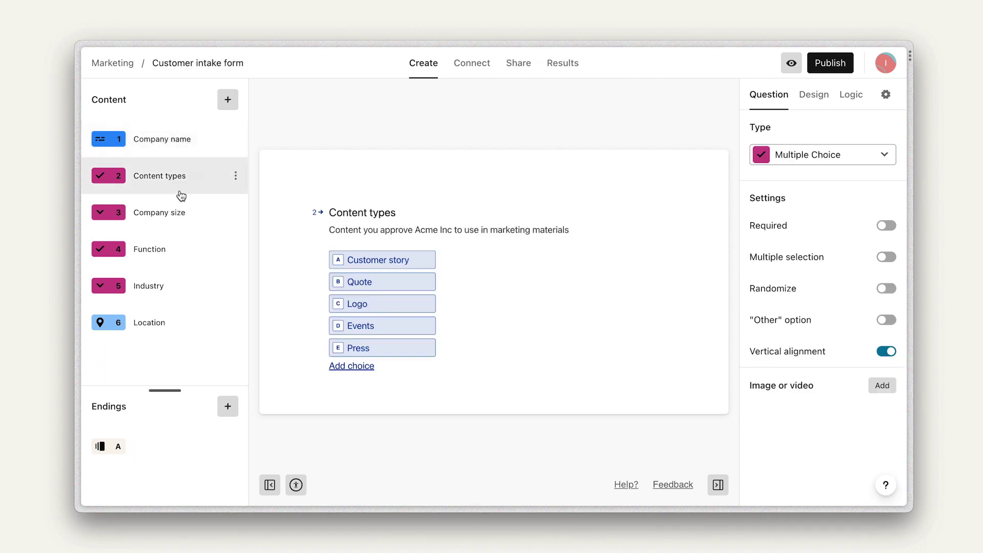
{"action": "left_click", "coordinate": [178, 219]}
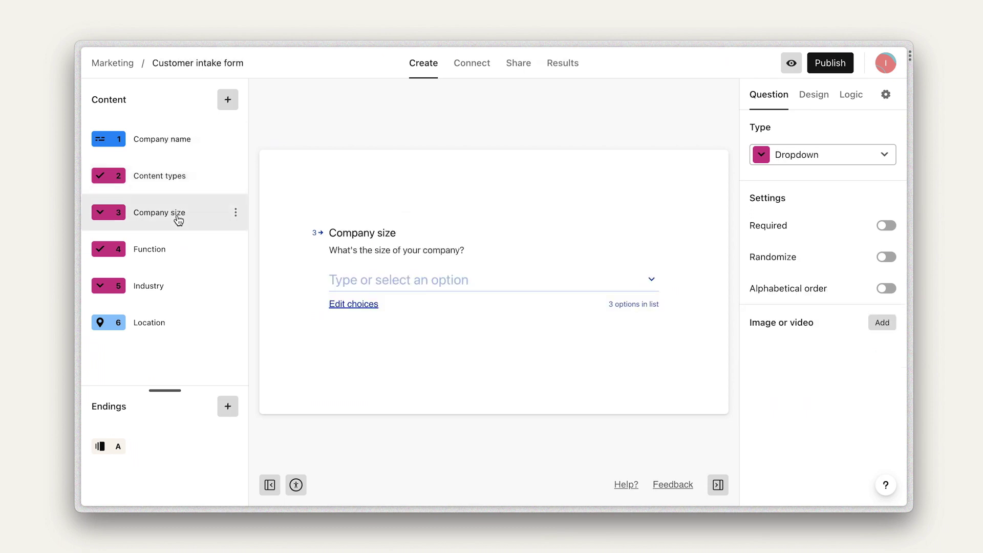
{"action": "left_click", "coordinate": [178, 255]}
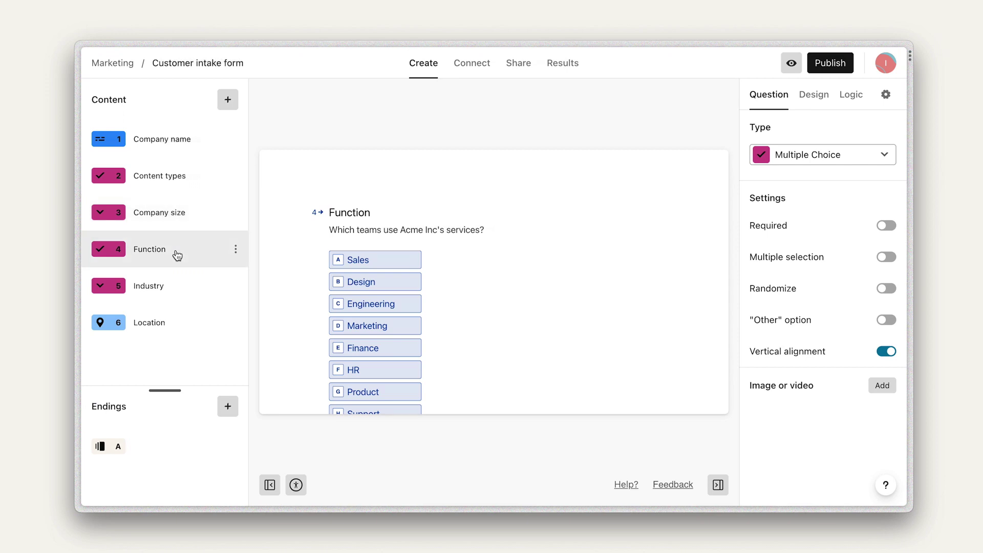
{"action": "left_click", "coordinate": [177, 290]}
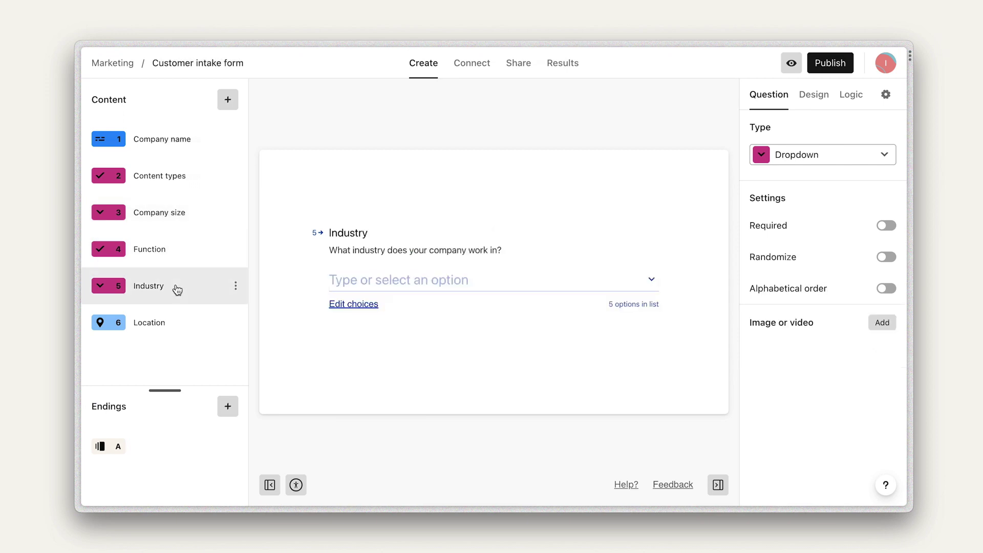
{"action": "left_click", "coordinate": [178, 327]}
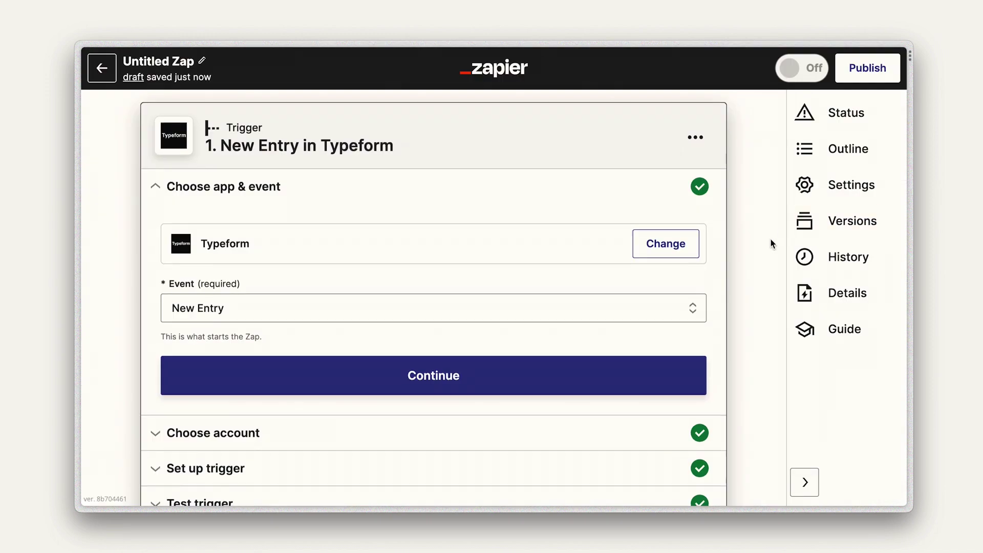
Confirm the Notion Create Database Item action's app and event, then submit the form's company name.
{"action": "scroll", "coordinate": [772, 244], "scroll_direction": "down", "scroll_amount": 5}
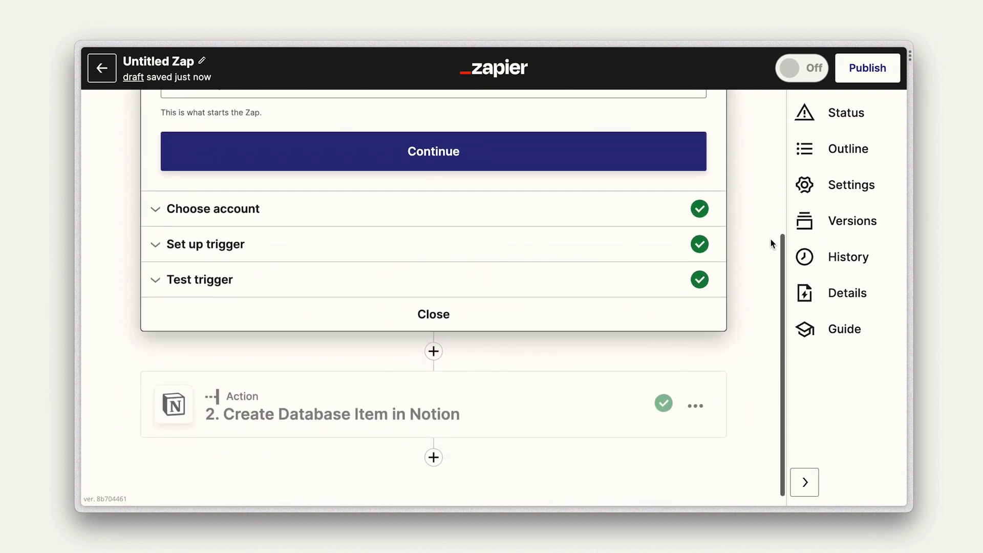
{"action": "left_click", "coordinate": [540, 403]}
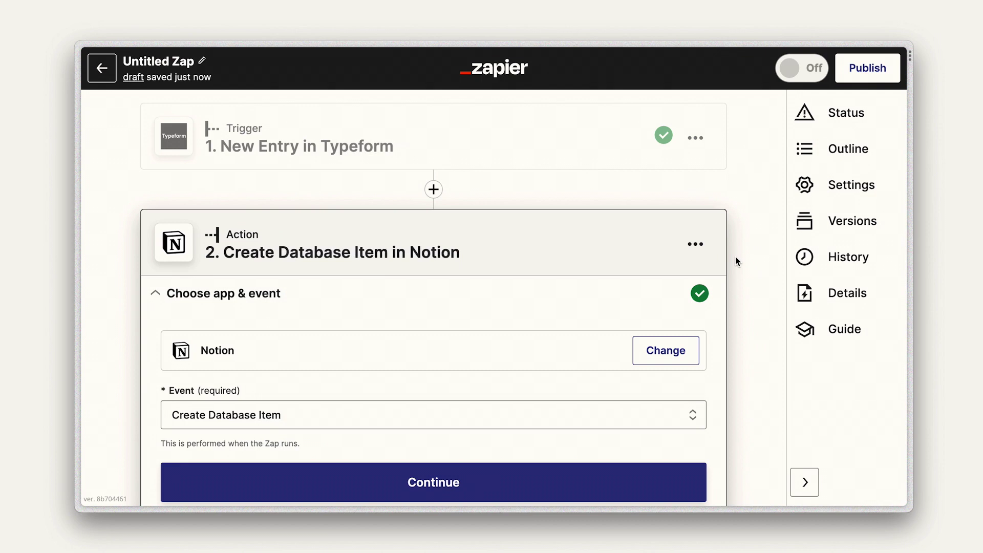
{"action": "key", "text": "Return"}
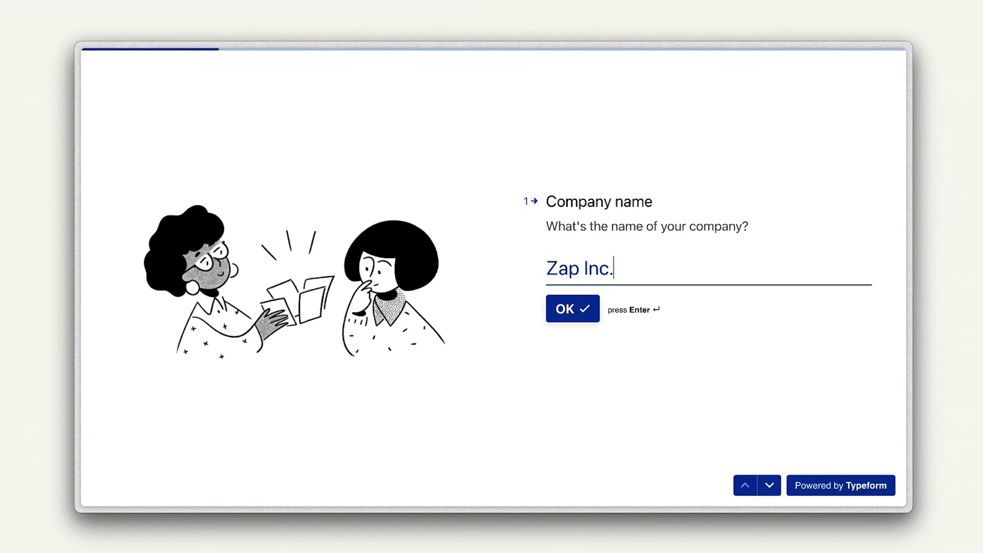
{"action": "key", "text": "Return"}
Tick Customer story and Logo as content types and choose Medium as company size.
{"action": "left_click", "coordinate": [349, 224]}
{"action": "left_click", "coordinate": [348, 288]}
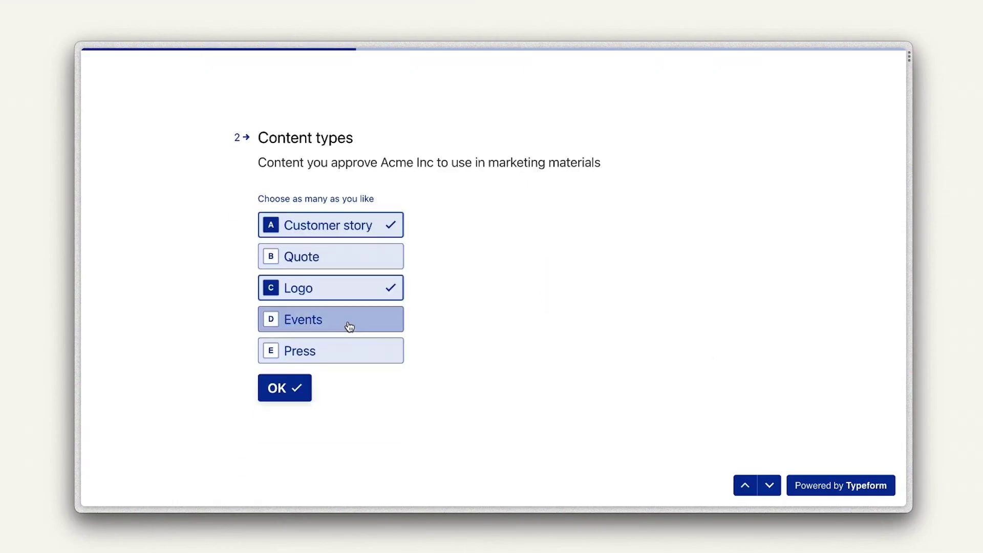
{"action": "key", "text": "Return"}
{"action": "left_click", "coordinate": [387, 352]}
Tick Sales, Design, Engineering and Marketing as teams and choose Computer software as industry.
{"action": "left_click", "coordinate": [369, 224]}
{"action": "left_click", "coordinate": [378, 255]}
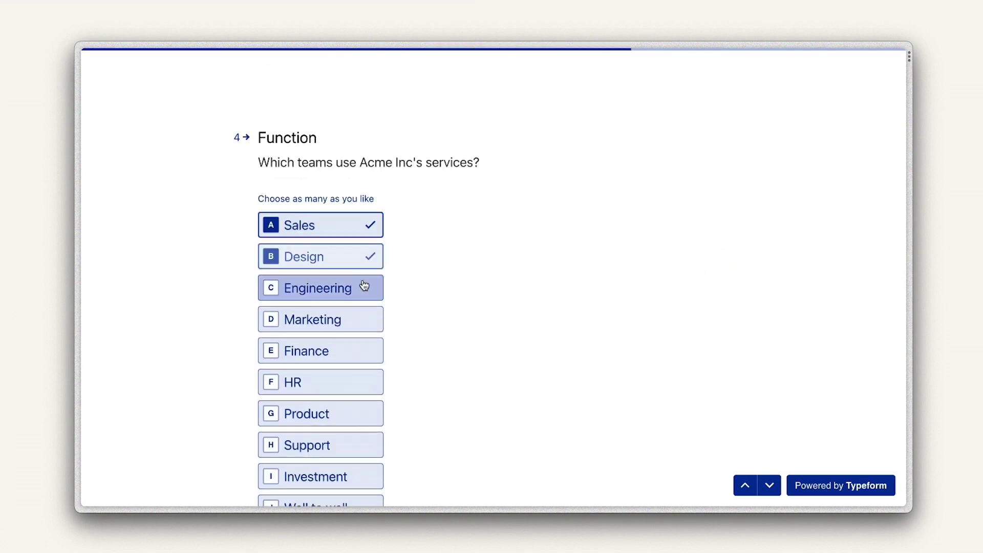
{"action": "left_click", "coordinate": [366, 286]}
{"action": "left_click", "coordinate": [367, 318]}
{"action": "left_click", "coordinate": [281, 444]}
{"action": "left_click", "coordinate": [425, 296]}
{"action": "left_click", "coordinate": [421, 323]}
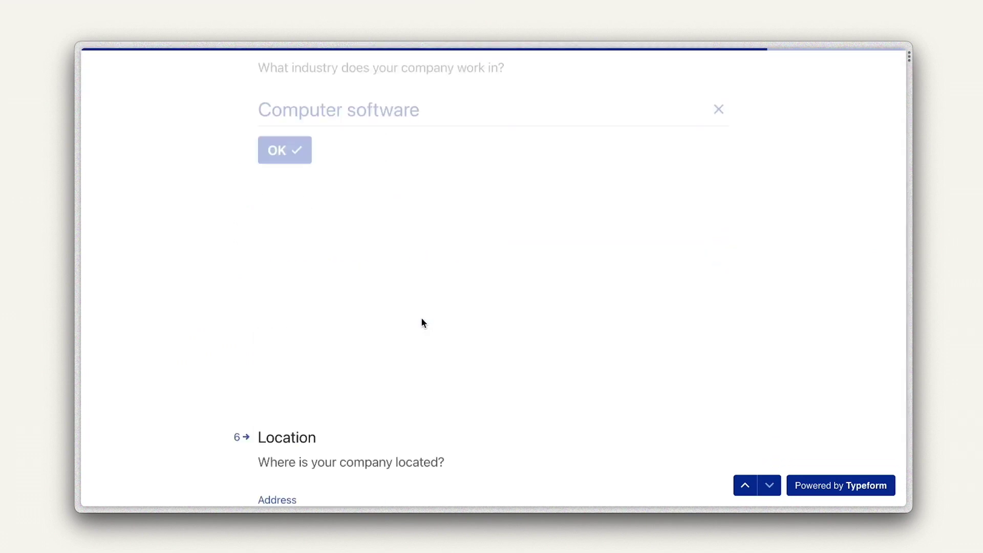
Enter the company's street, city, state, zip code and country, then submit the form.
{"action": "type", "text": "2300 Harrison St"}
{"action": "key", "text": "Tab"}
{"action": "type", "text": "San Francisco"}
{"action": "key", "text": "Tab"}
{"action": "type", "text": "California"}
{"action": "key", "text": "Tab"}
{"action": "type", "text": "94103"}
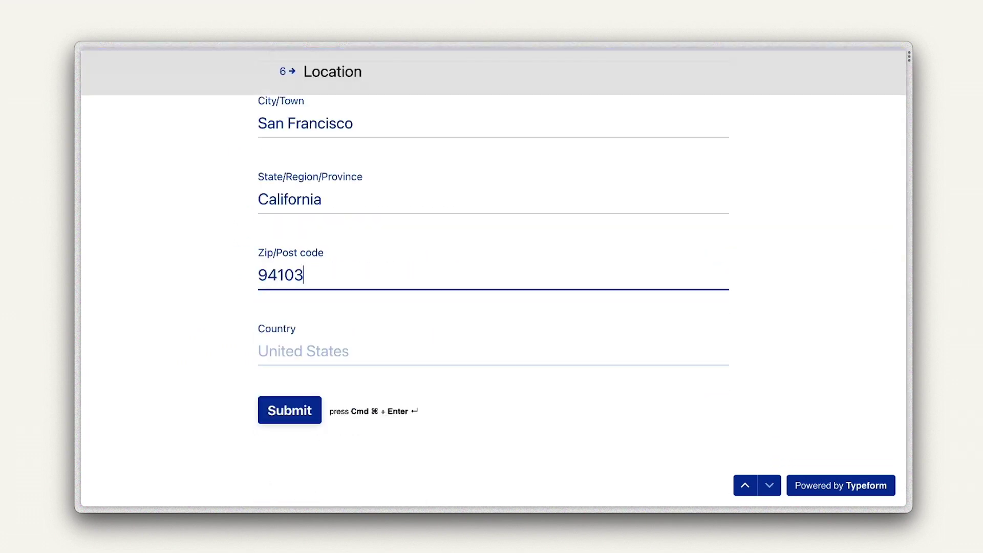
{"action": "key", "text": "Tab"}
{"action": "type", "text": "Unites States"}
{"action": "left_click", "coordinate": [314, 419]}
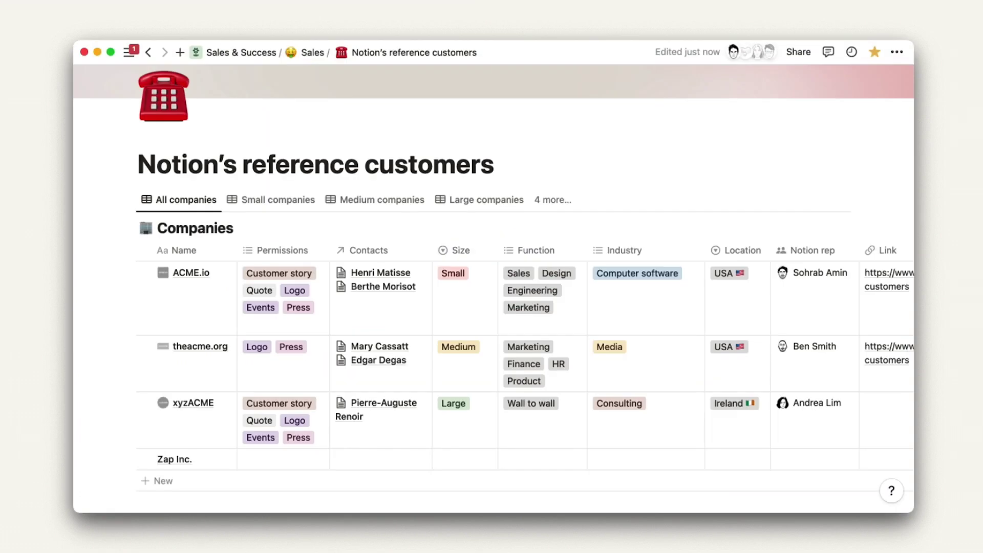